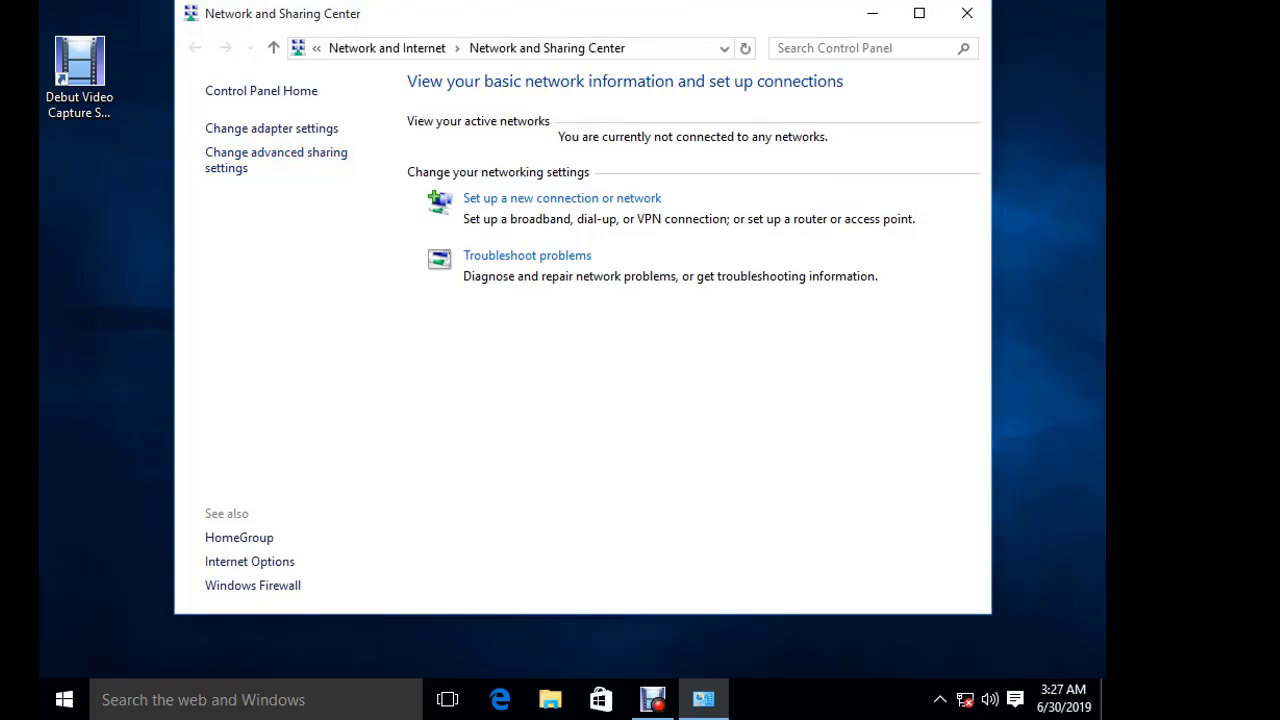
Enable both the Ethernet and Wi-Fi network adapters, and close the network windows
click(271, 128)
right_click(403, 169)
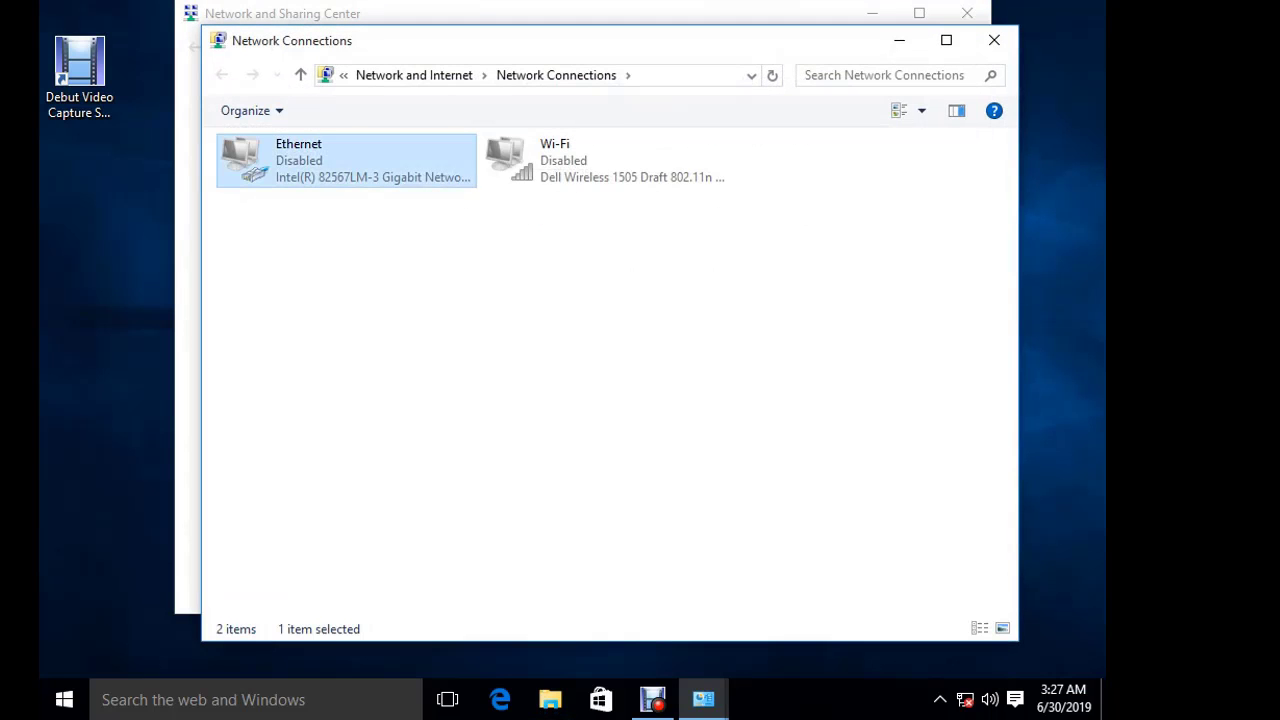
click(450, 185)
right_click(563, 160)
click(616, 177)
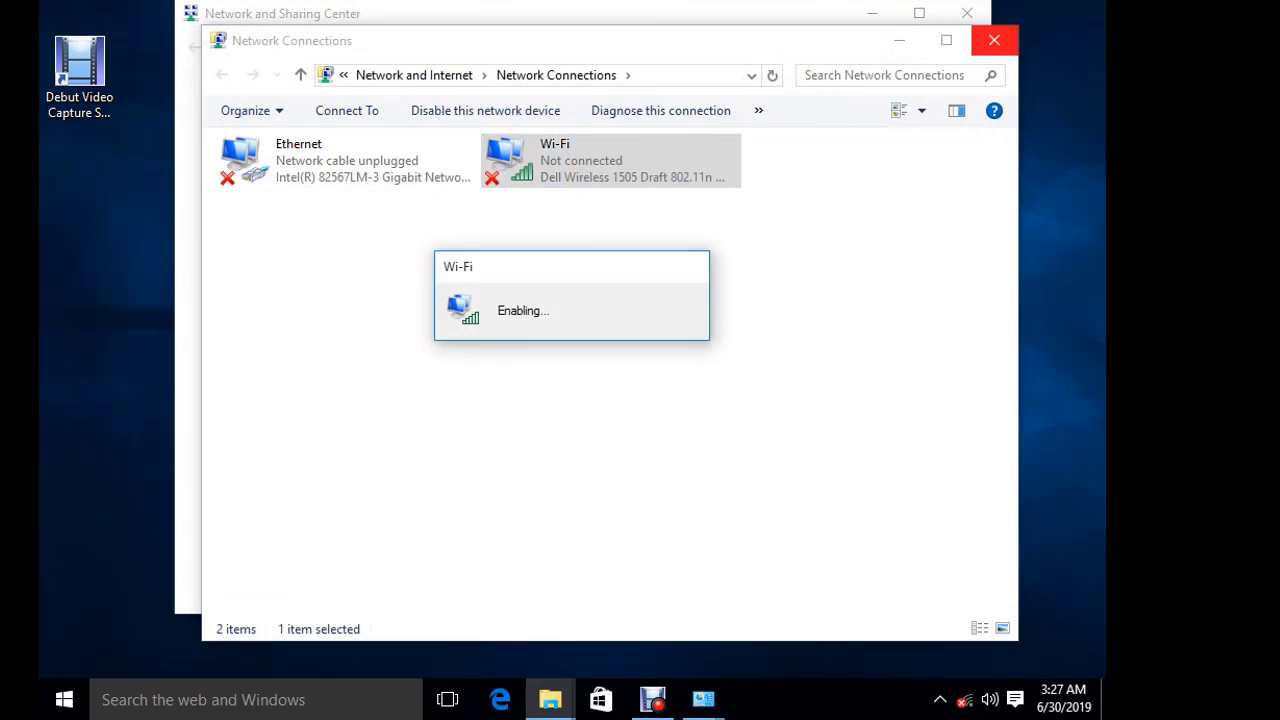
click(994, 40)
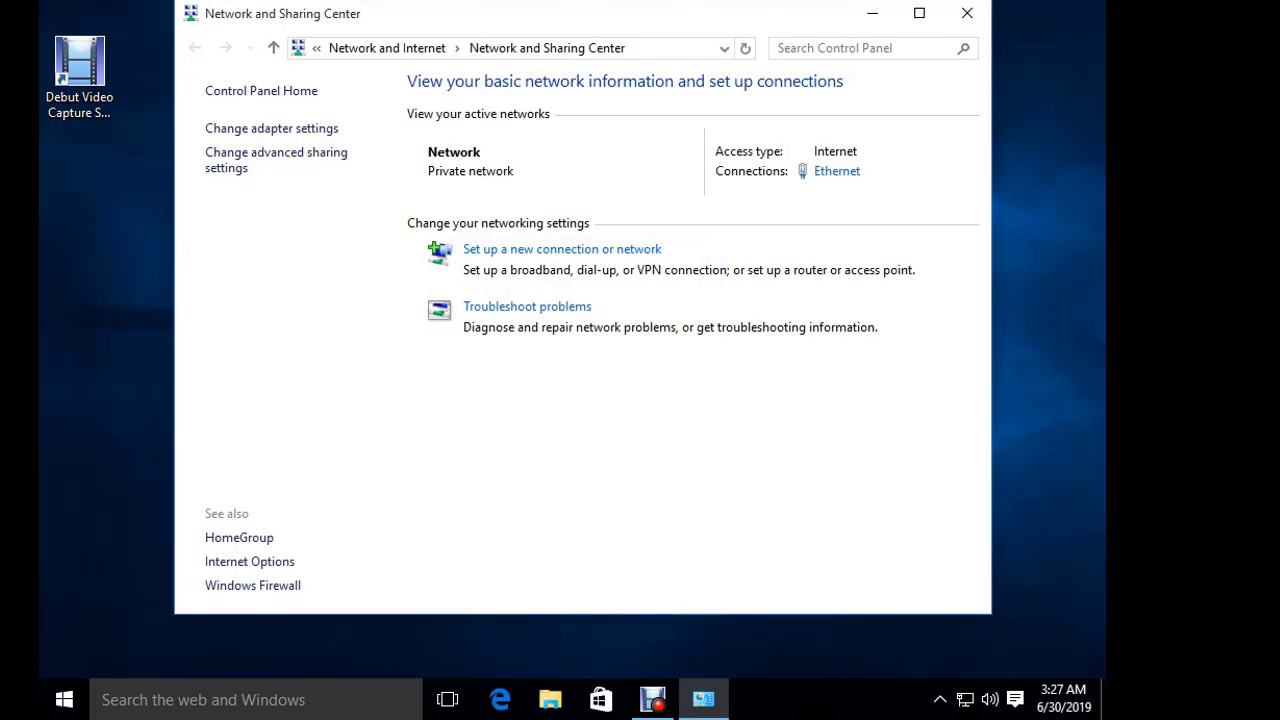
click(967, 13)
Open the Update & Security settings, check for Windows updates, and maximize the Settings window
click(1014, 699)
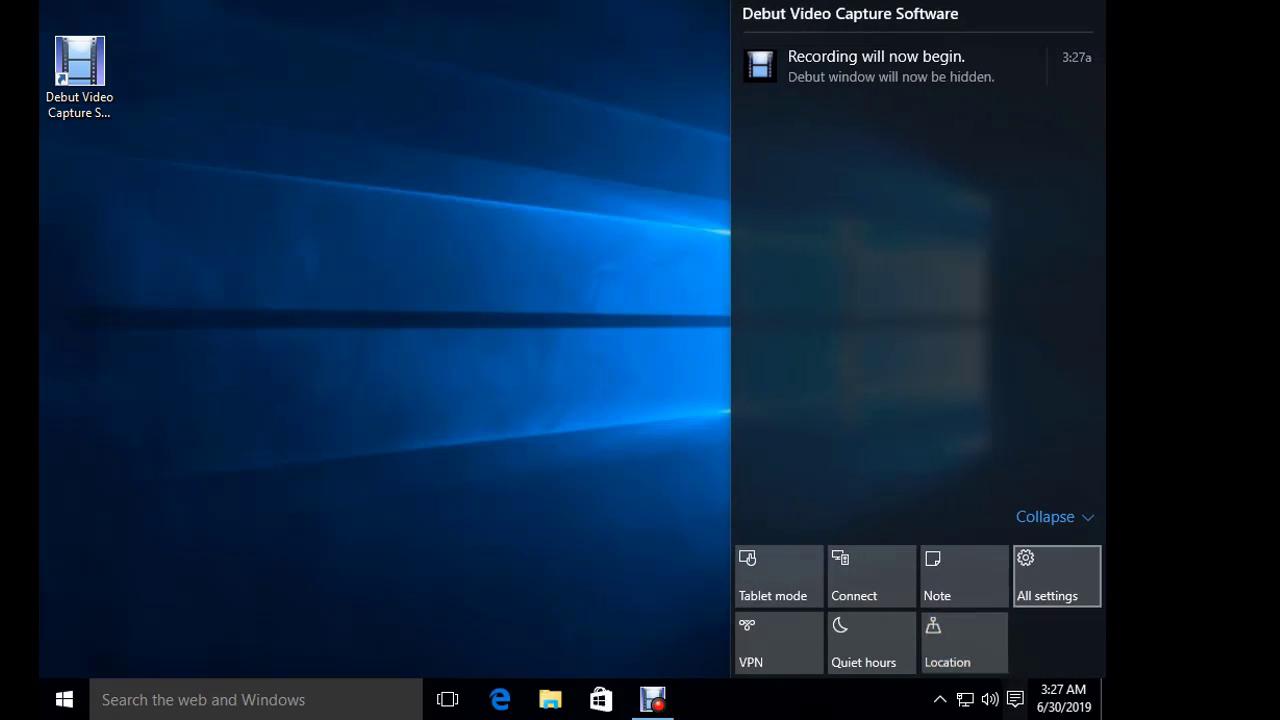
click(1057, 575)
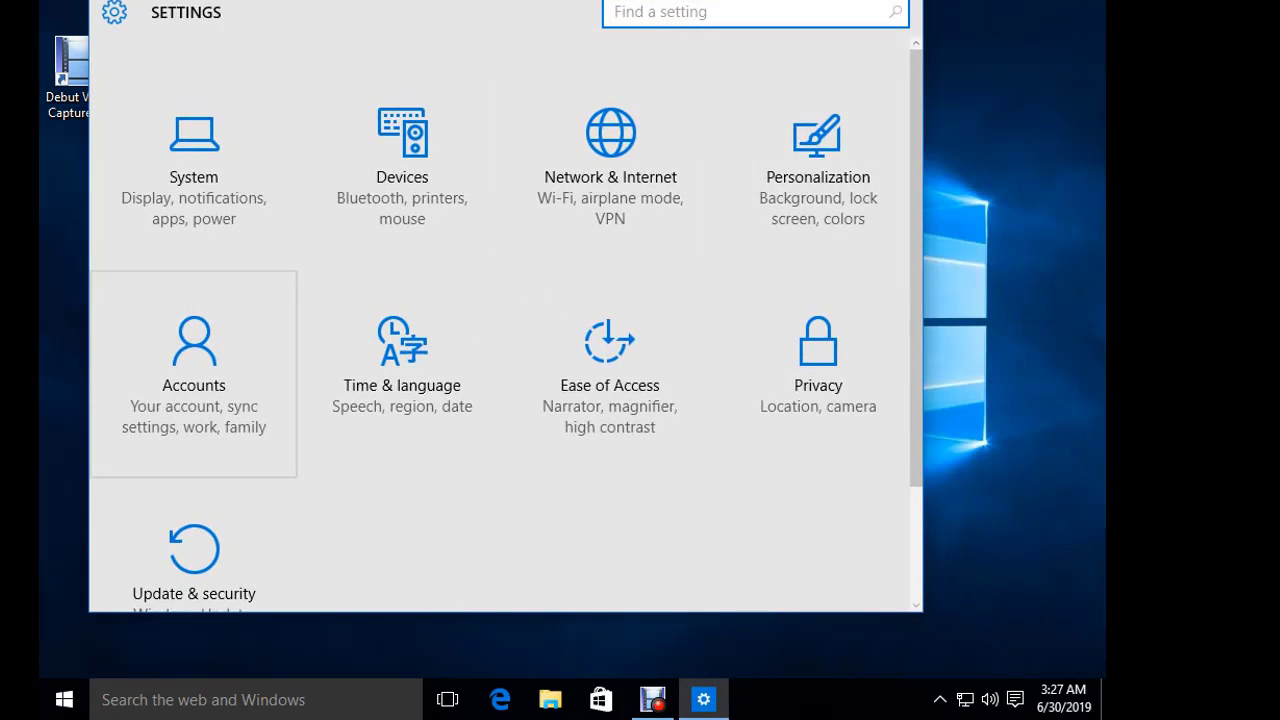
scroll(194, 330, down, 1)
click(194, 435)
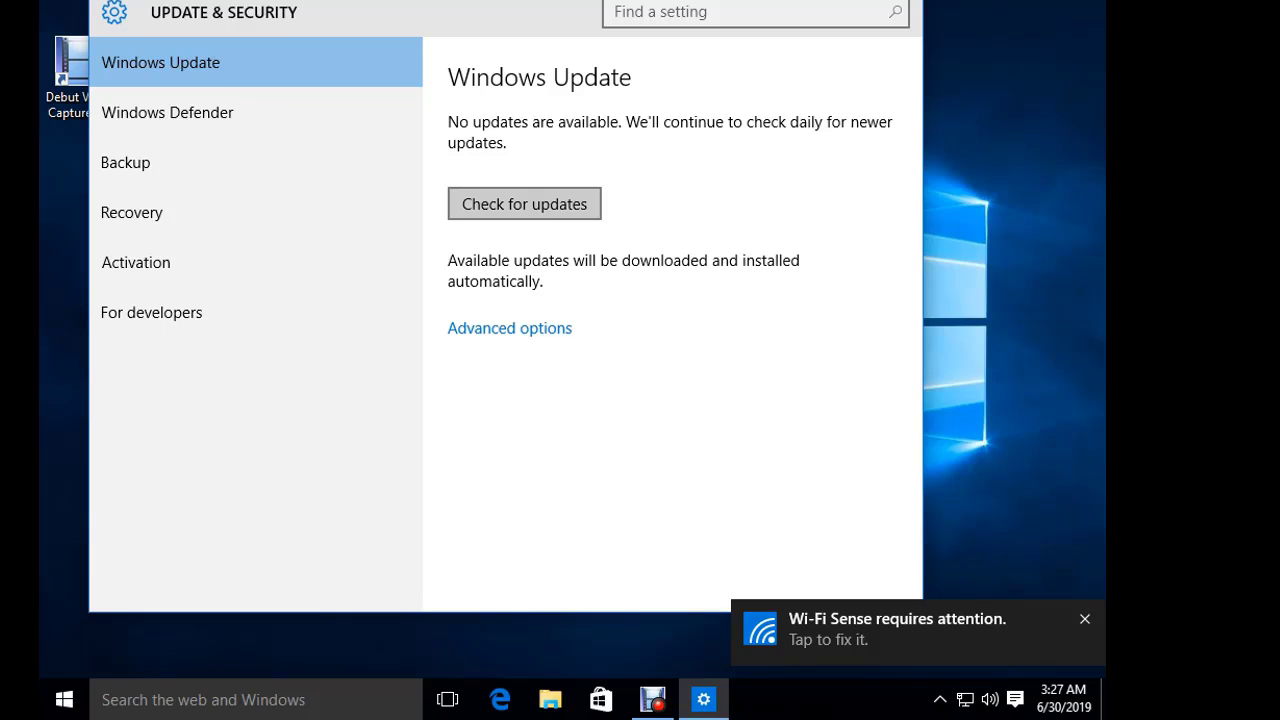
key(Return)
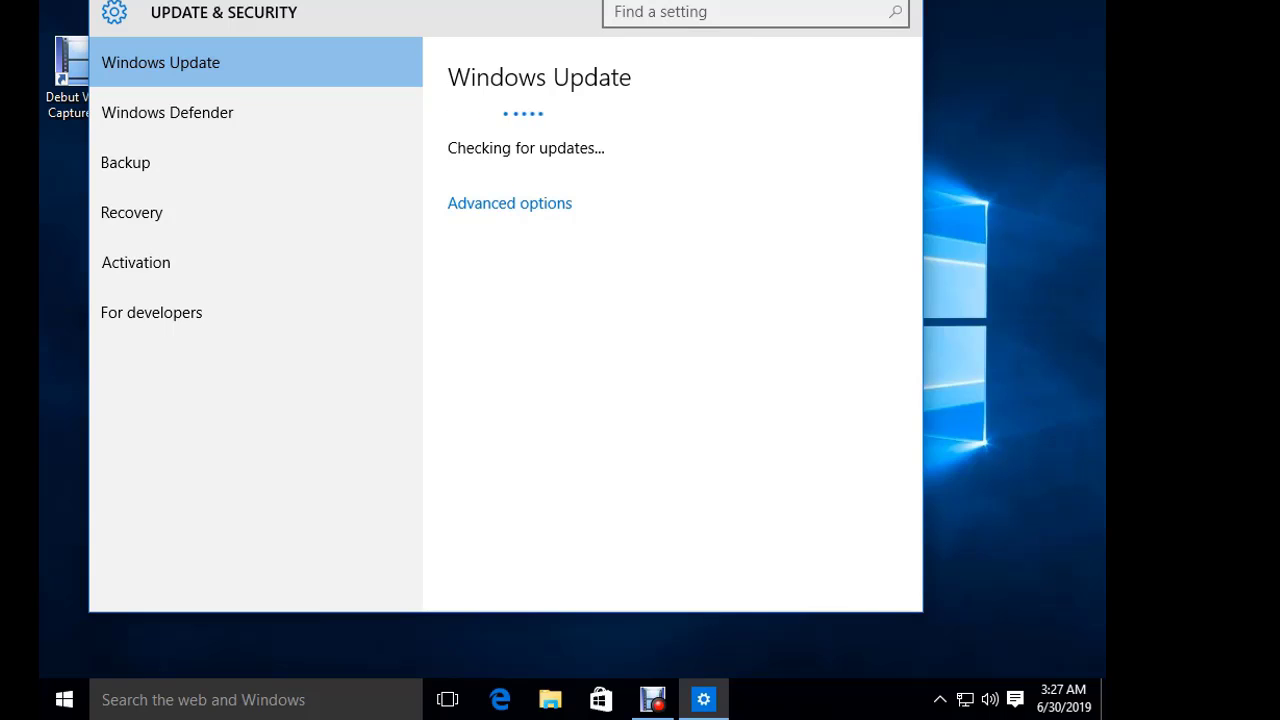
key(super+Up)
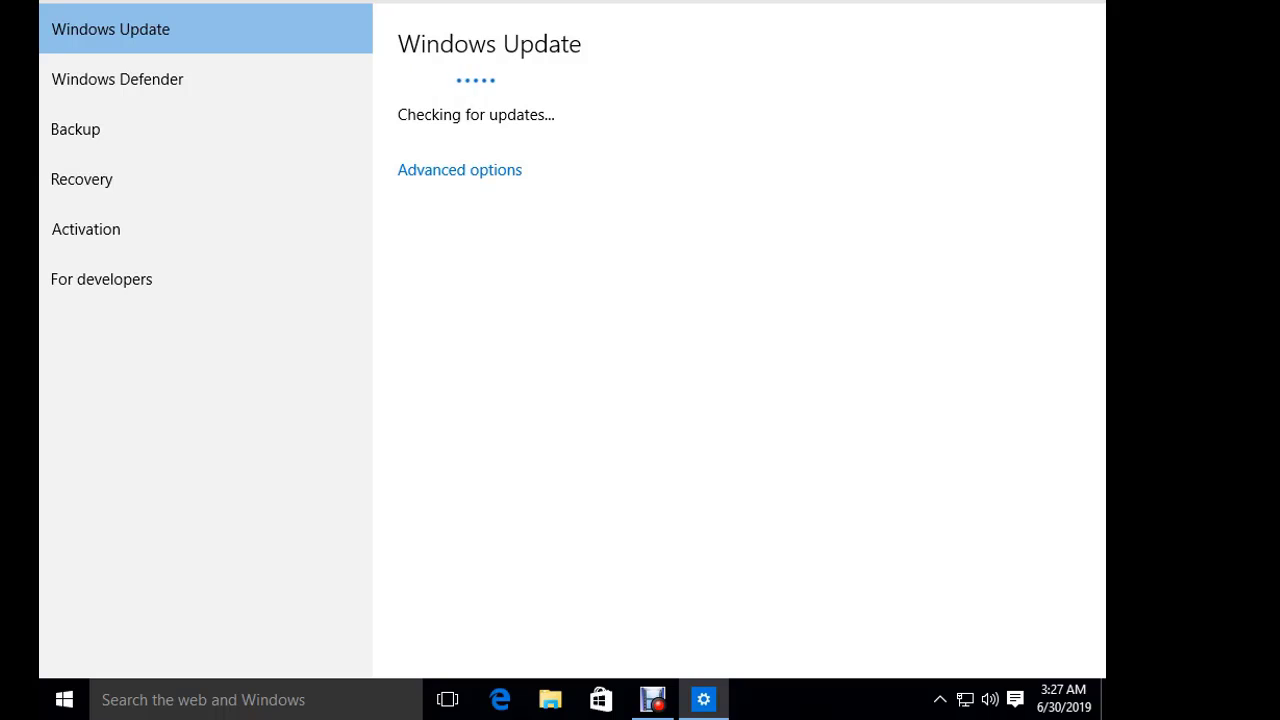
Switch to Microsoft Edge and search the web for "windows 10"
key(super+d)
key(super+1)
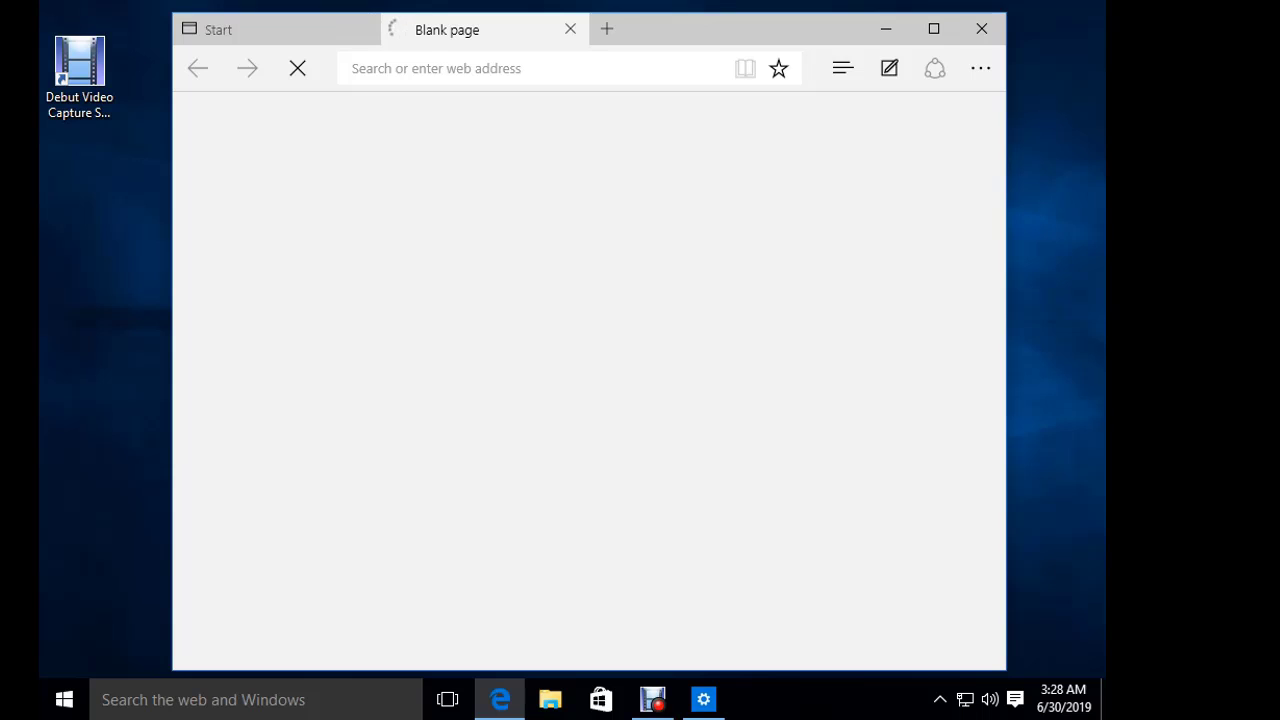
text(windows)
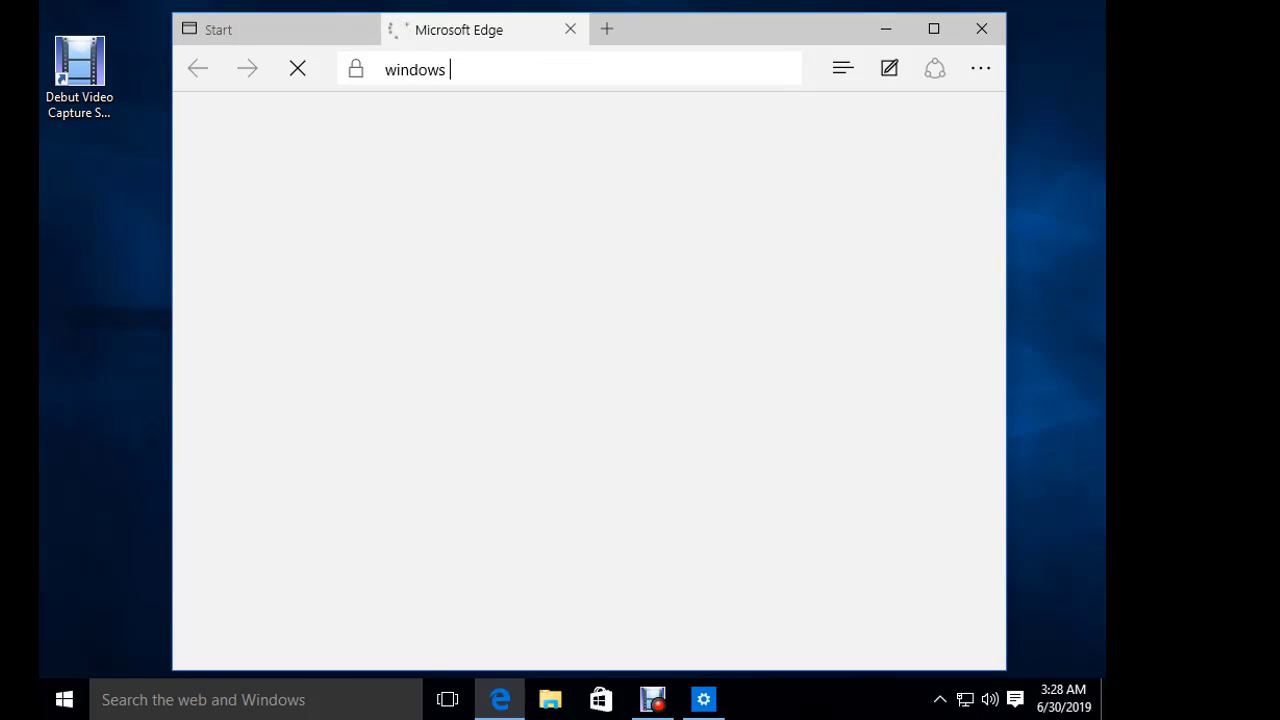
text( 10)
key(Return)
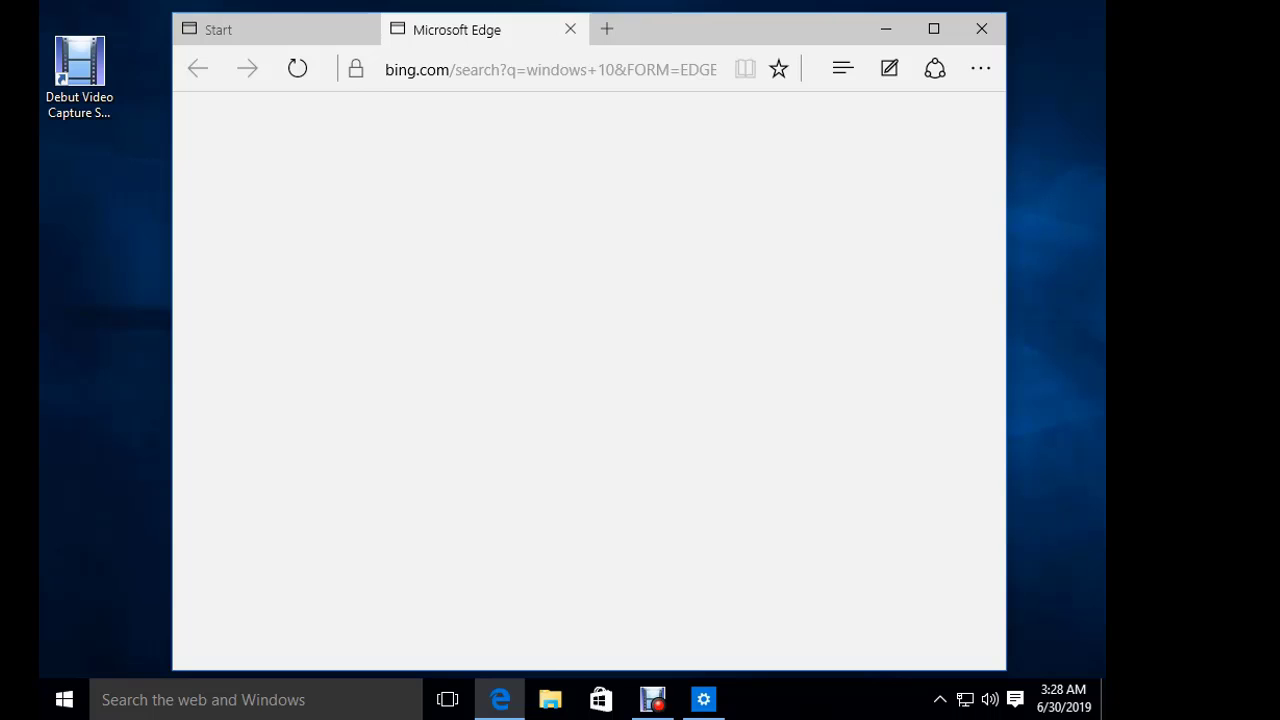
Glance at the Windows Update progress and open the "Download Windows 10 - microsoft.com" search result in Edge
click(652, 699)
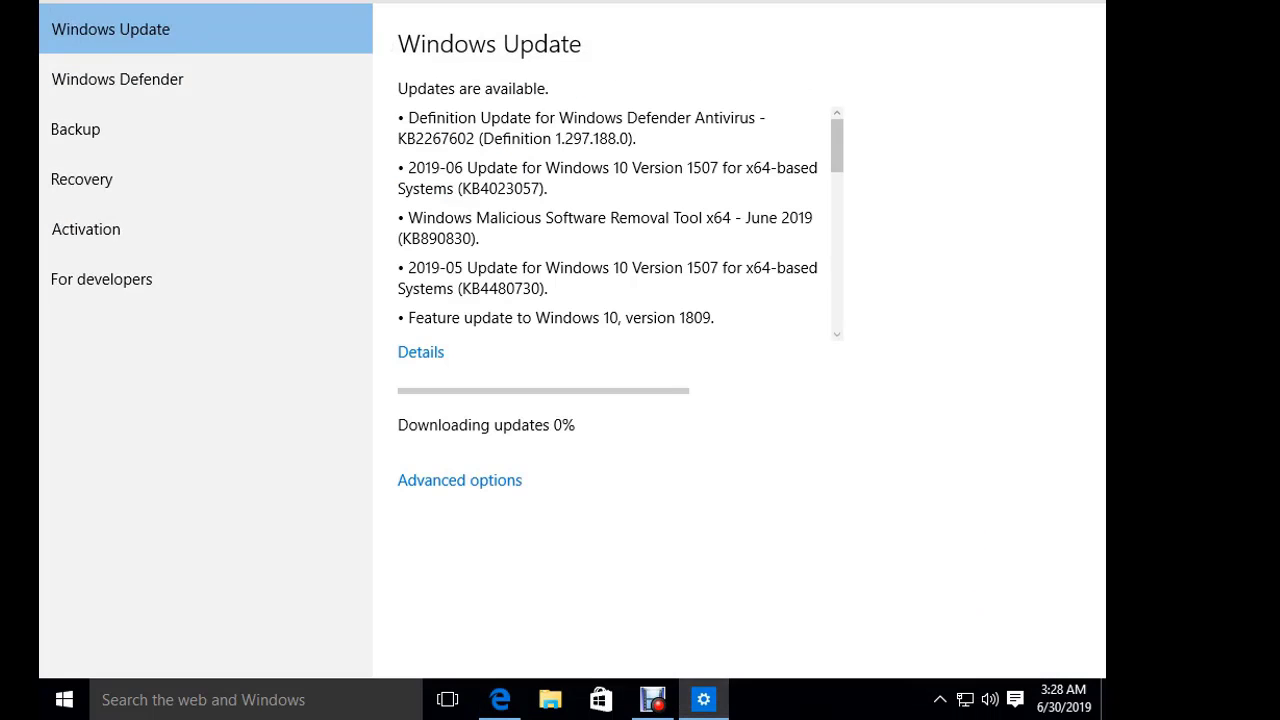
click(499, 700)
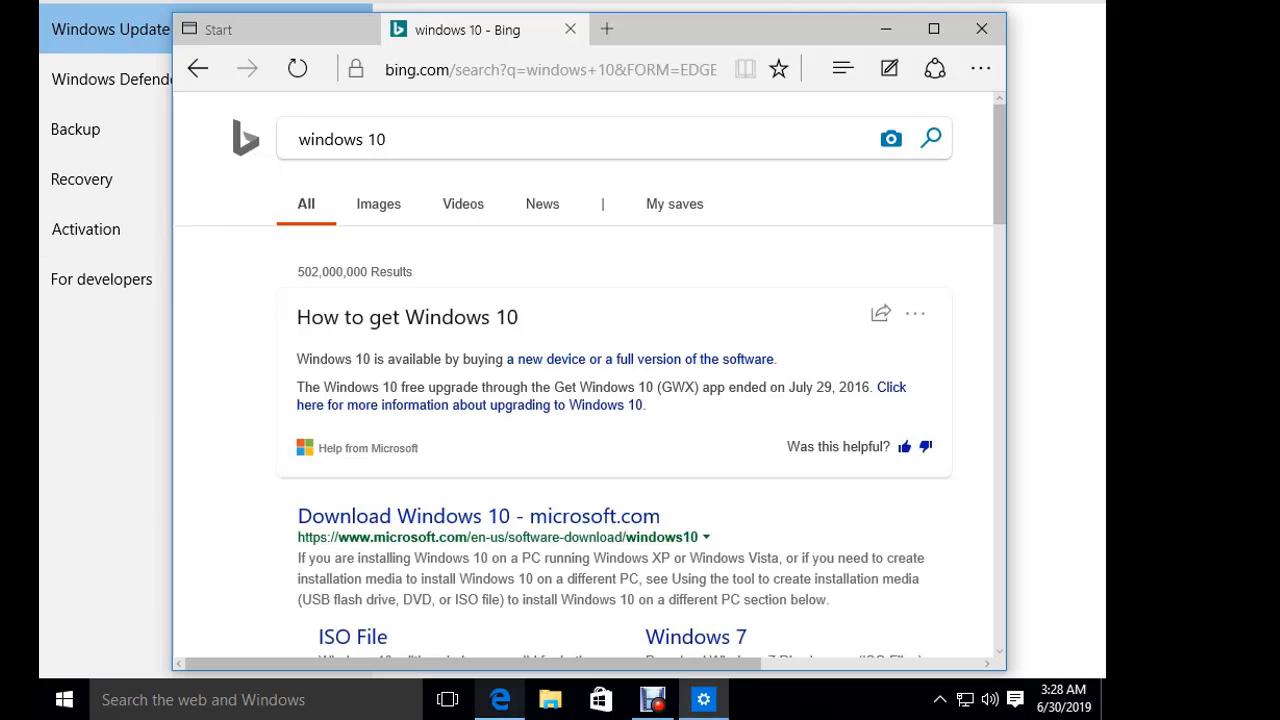
click(478, 516)
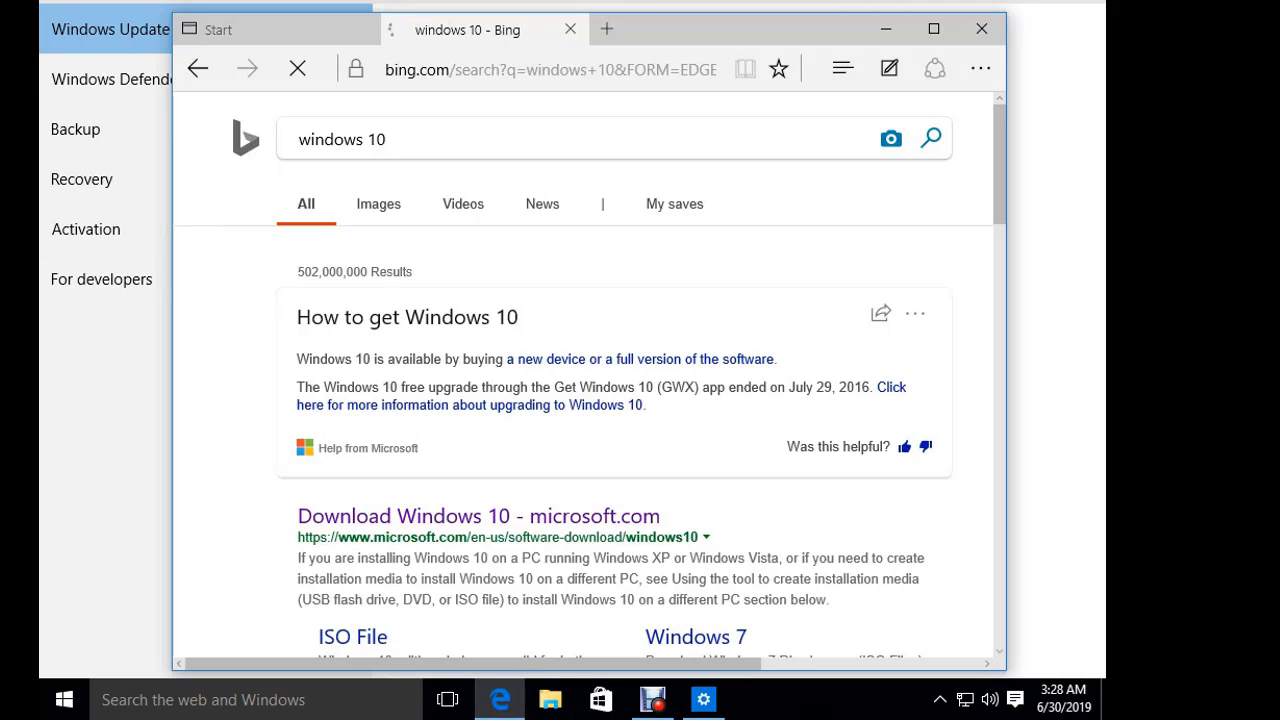
scroll(590, 380, down, 3)
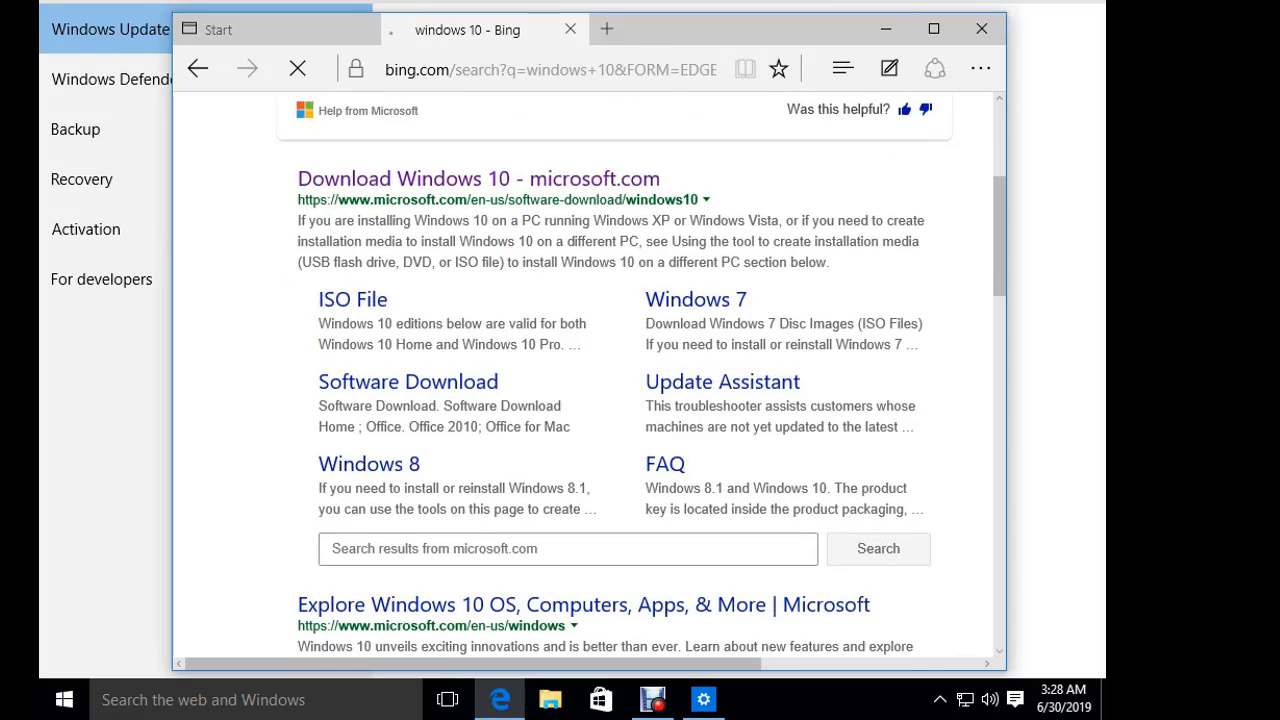
click(885, 29)
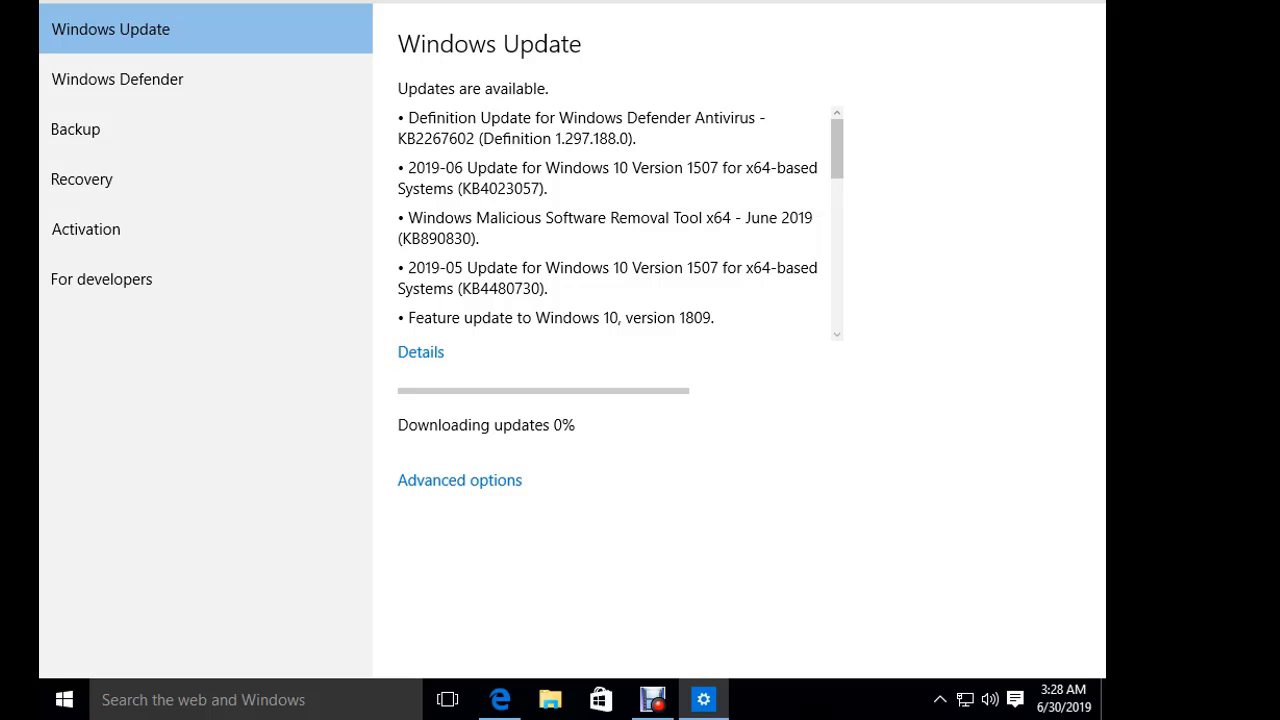
key(super+d)
click(652, 699)
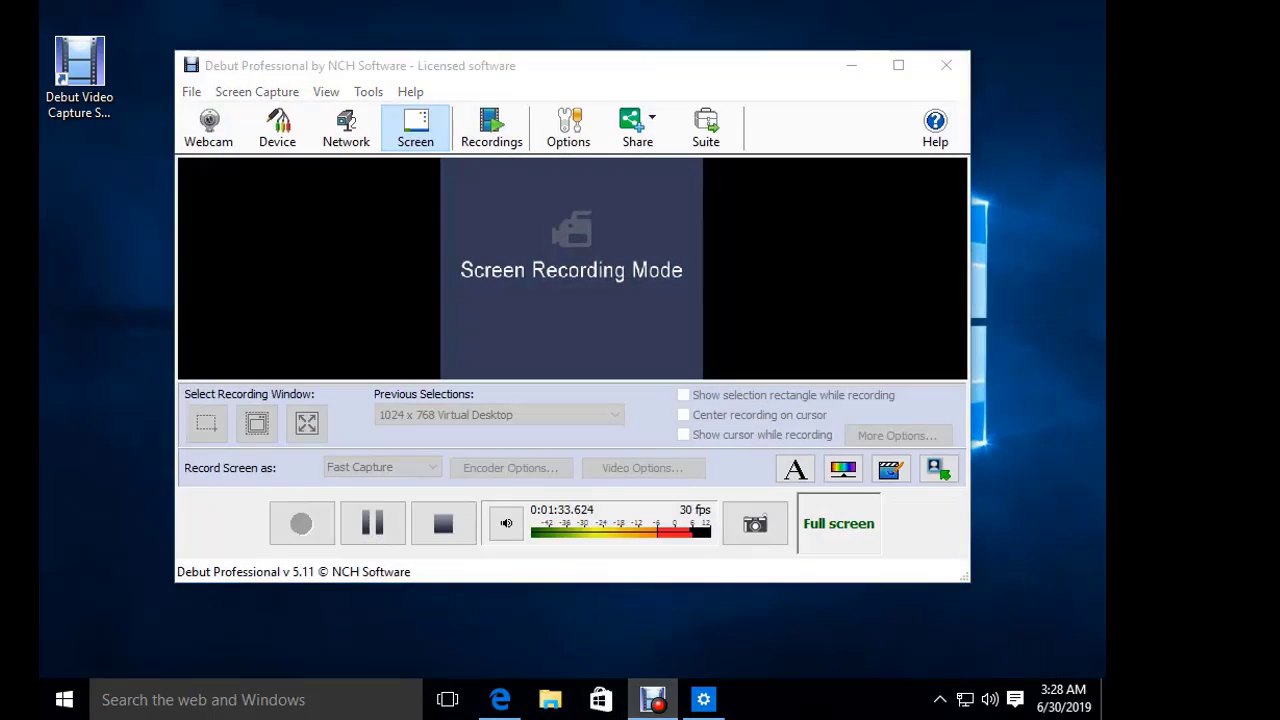
click(652, 699)
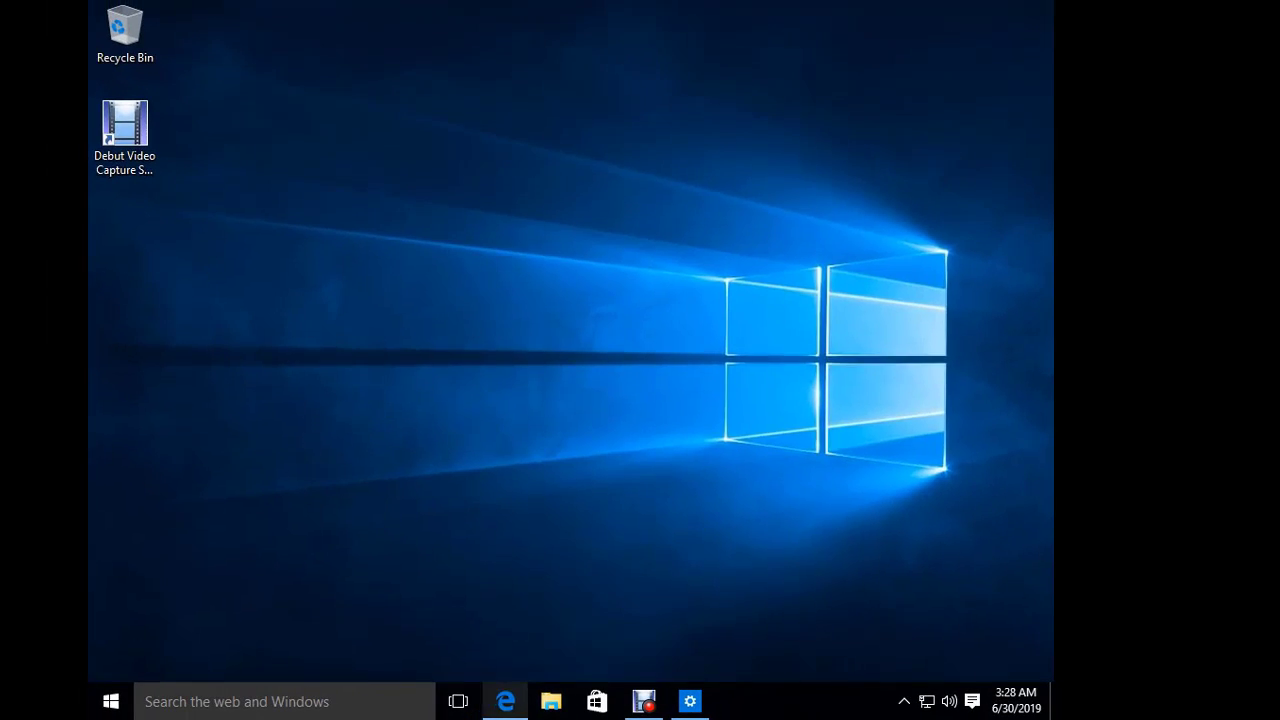
Start downloading the Update Assistant for the Windows 10 May 2019 Update in Edge and maximize the browser window
click(501, 699)
scroll(580, 390, down, 1)
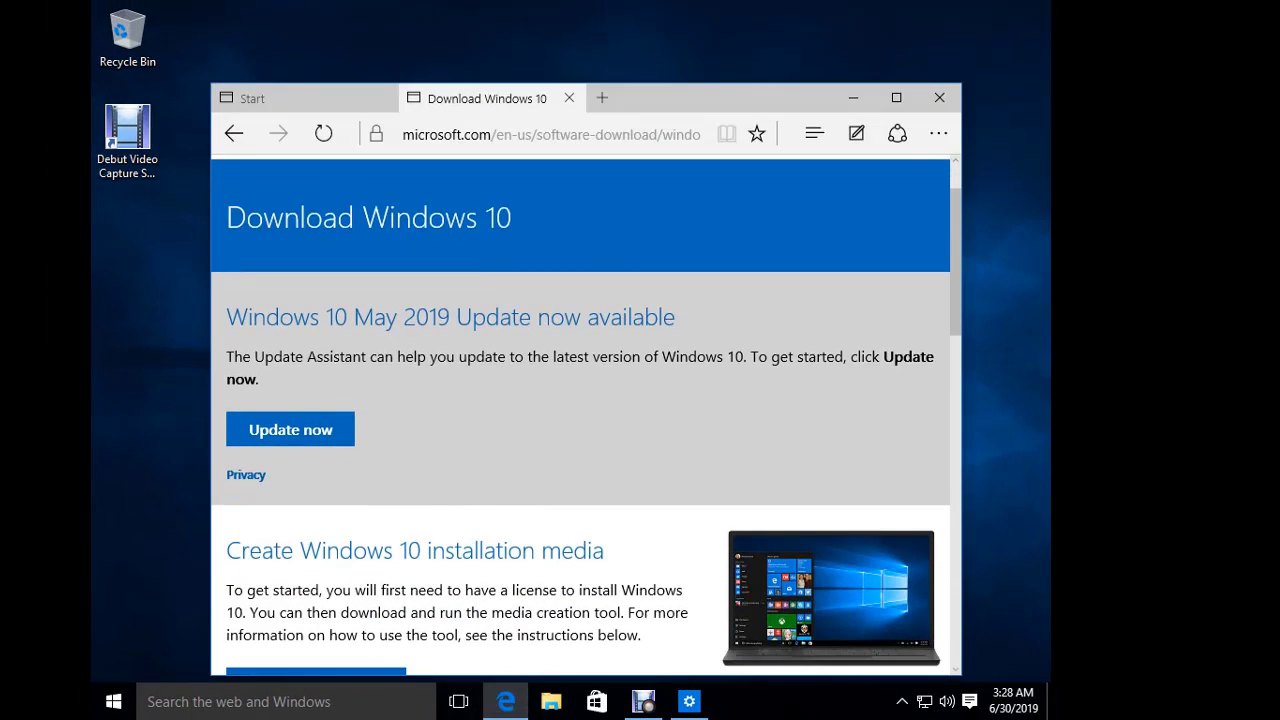
scroll(580, 415, down, 1)
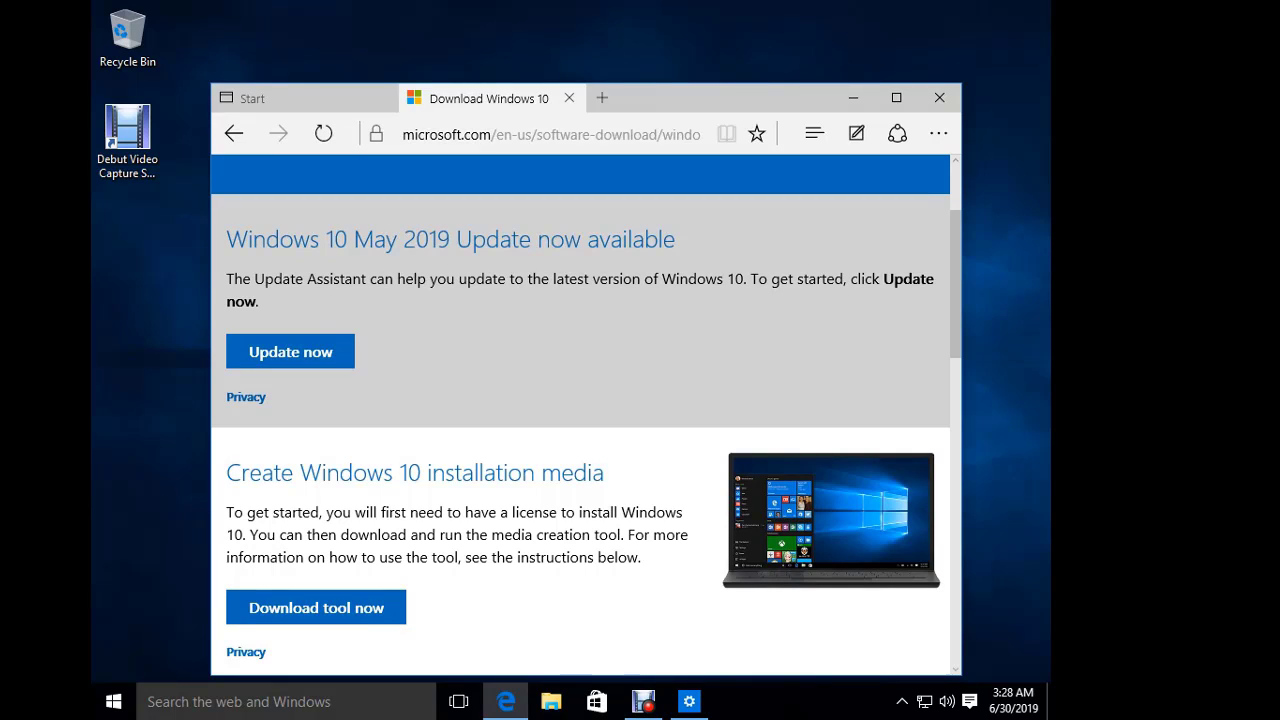
click(290, 351)
click(896, 97)
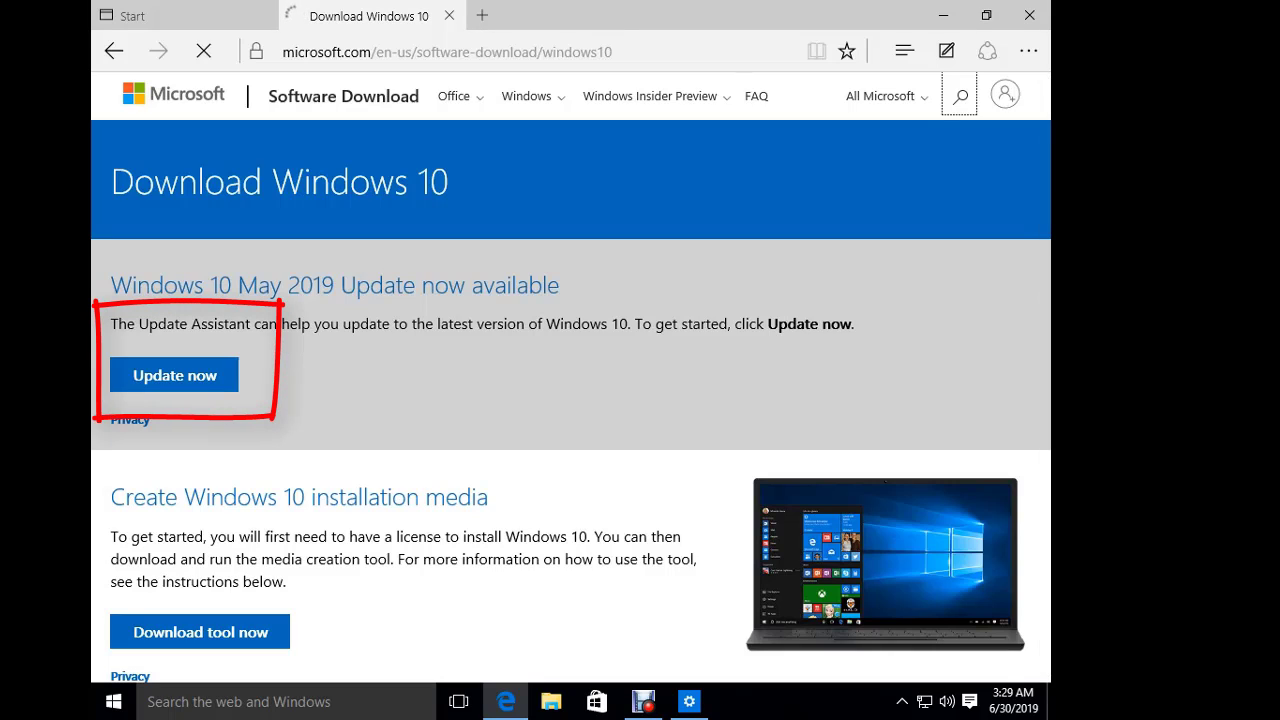
scroll(200, 540, down, 1)
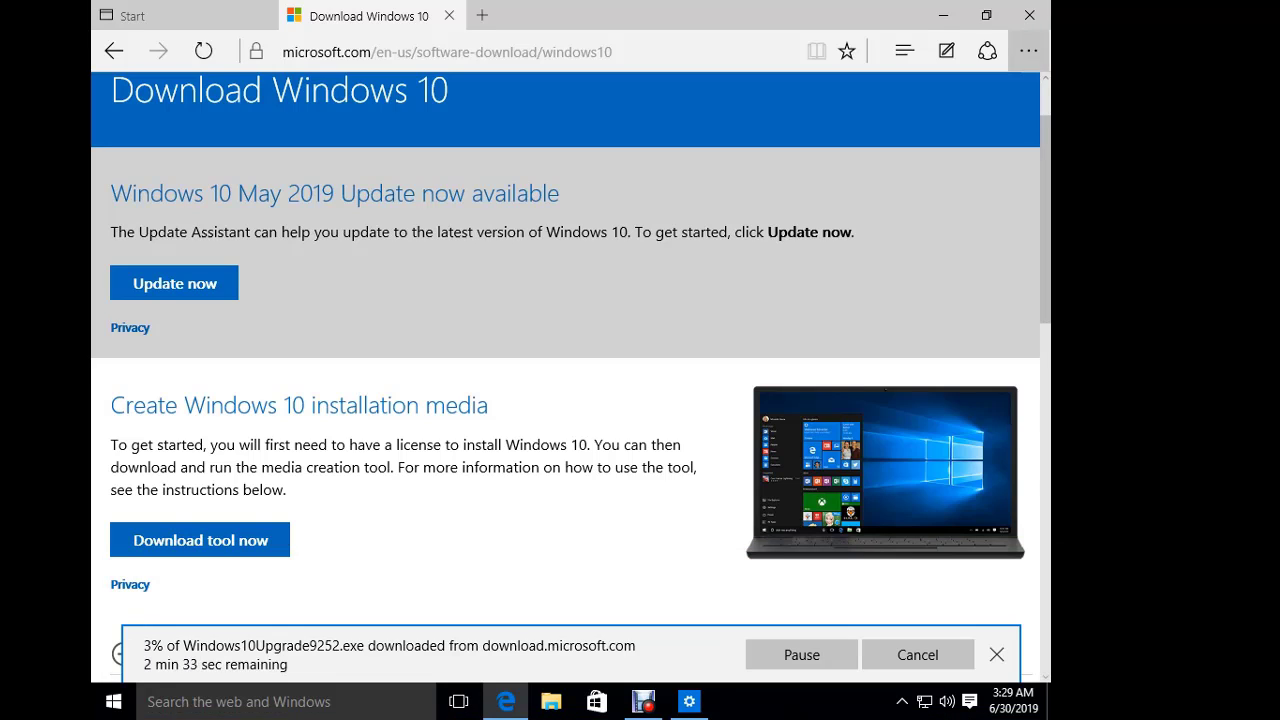
click(1028, 51)
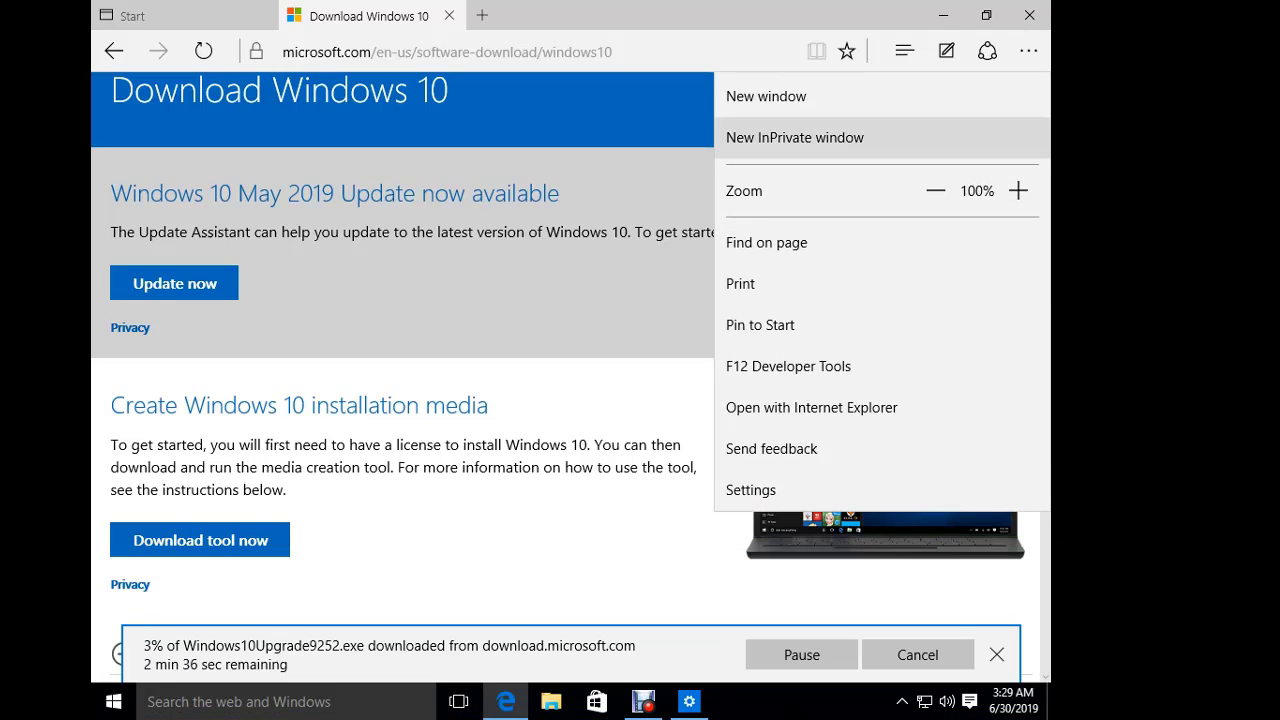
key(Escape)
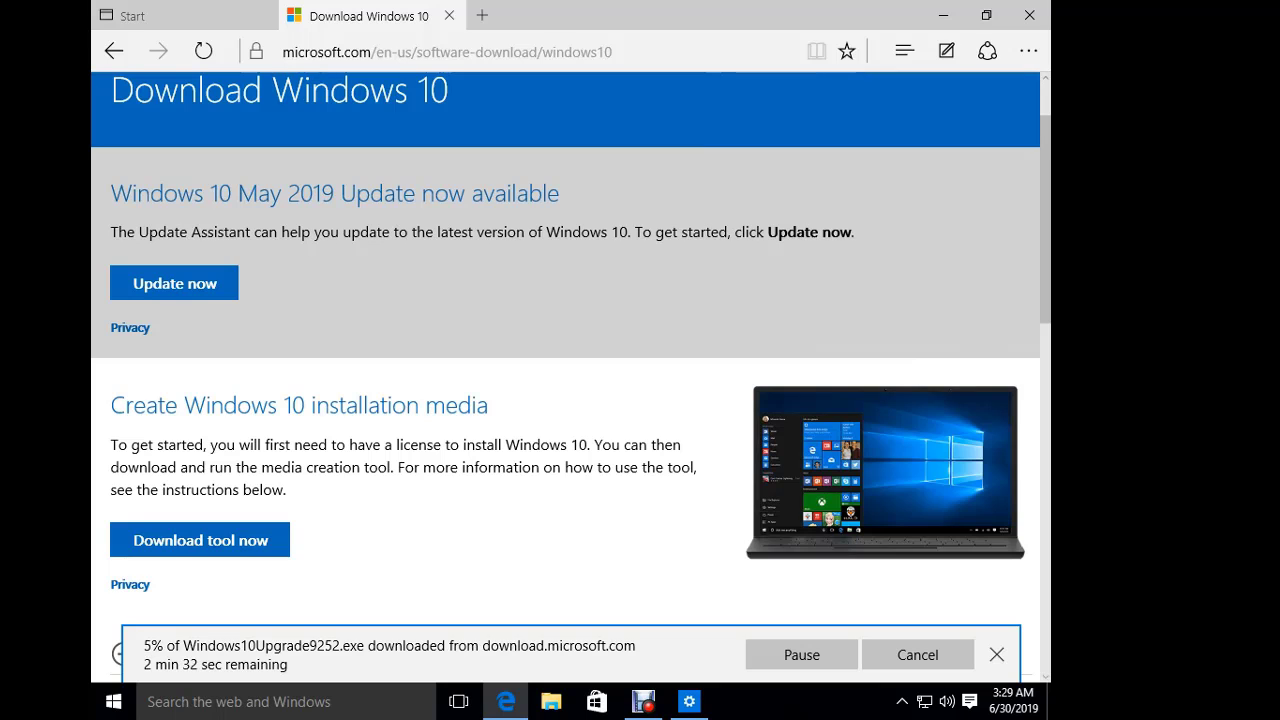
scroll(565, 390, down, 5)
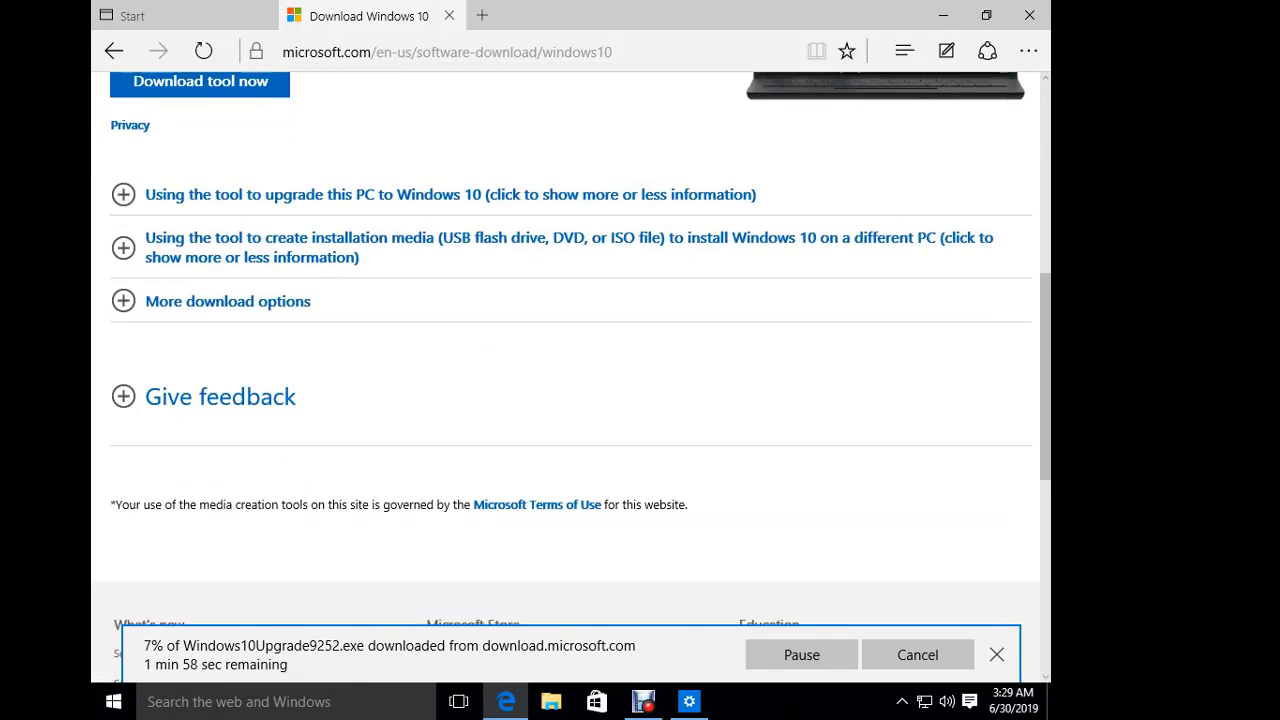
scroll(565, 390, up, 2)
scroll(565, 390, up, 4)
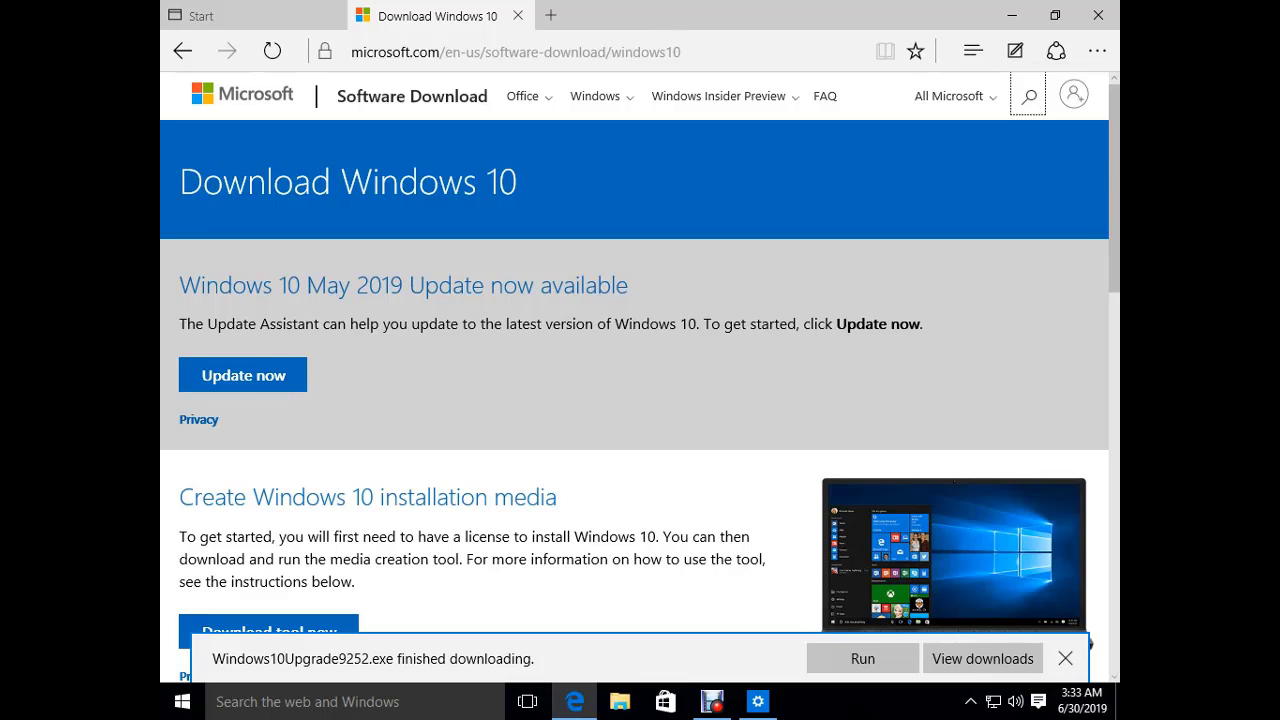
Run the downloaded Windows10Upgrade9252.exe and minimize the browser window
click(862, 658)
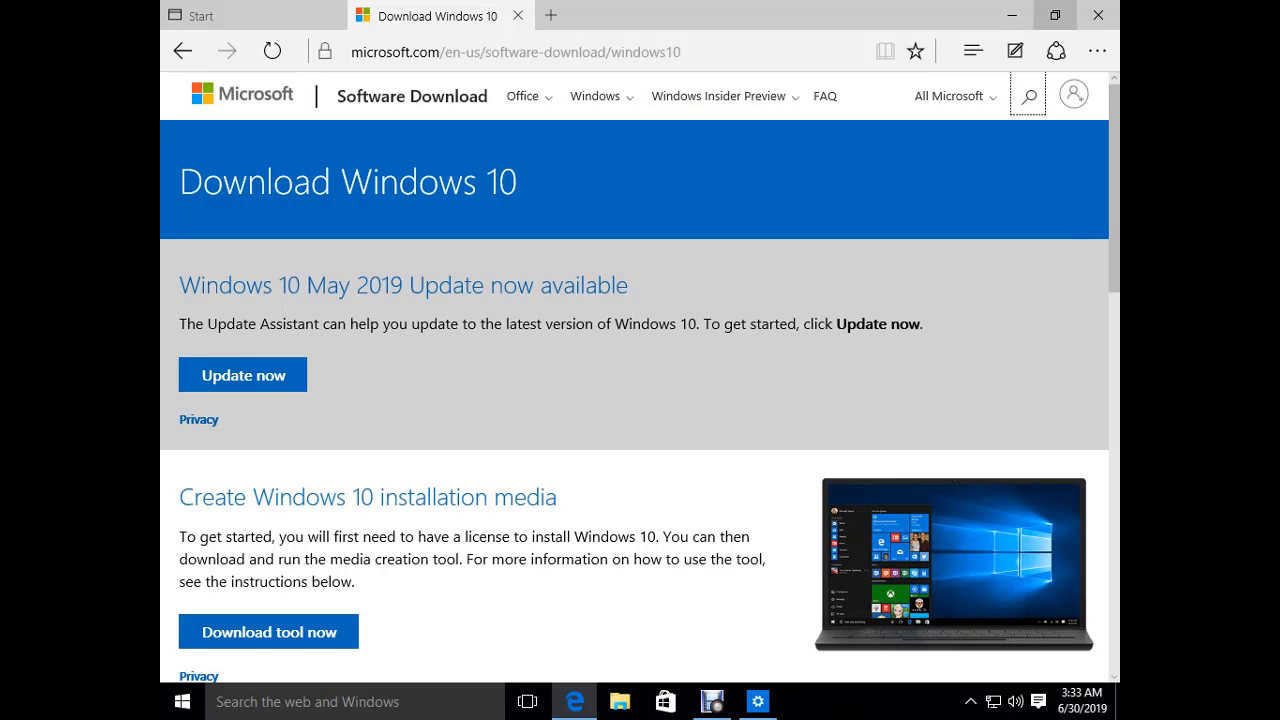
click(1012, 14)
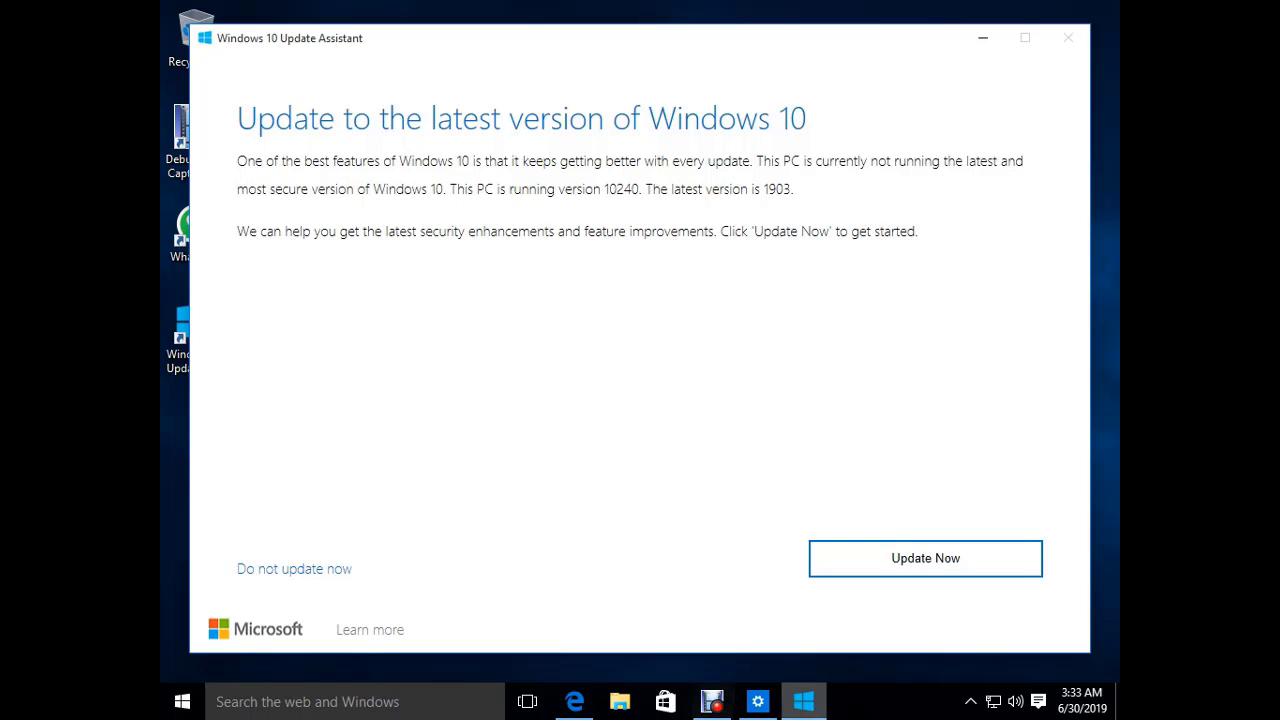
Switch to Settings and review the full list of updates being downloaded by Windows Update
click(757, 701)
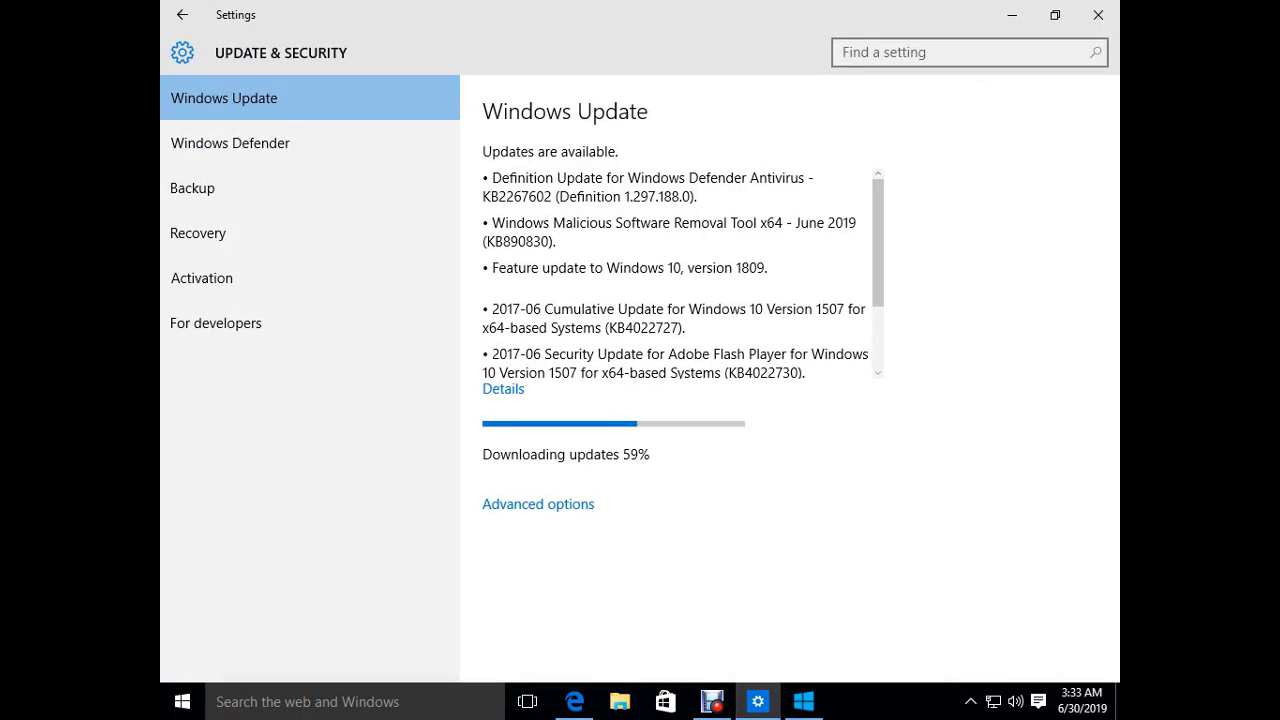
scroll(683, 273, down, 2)
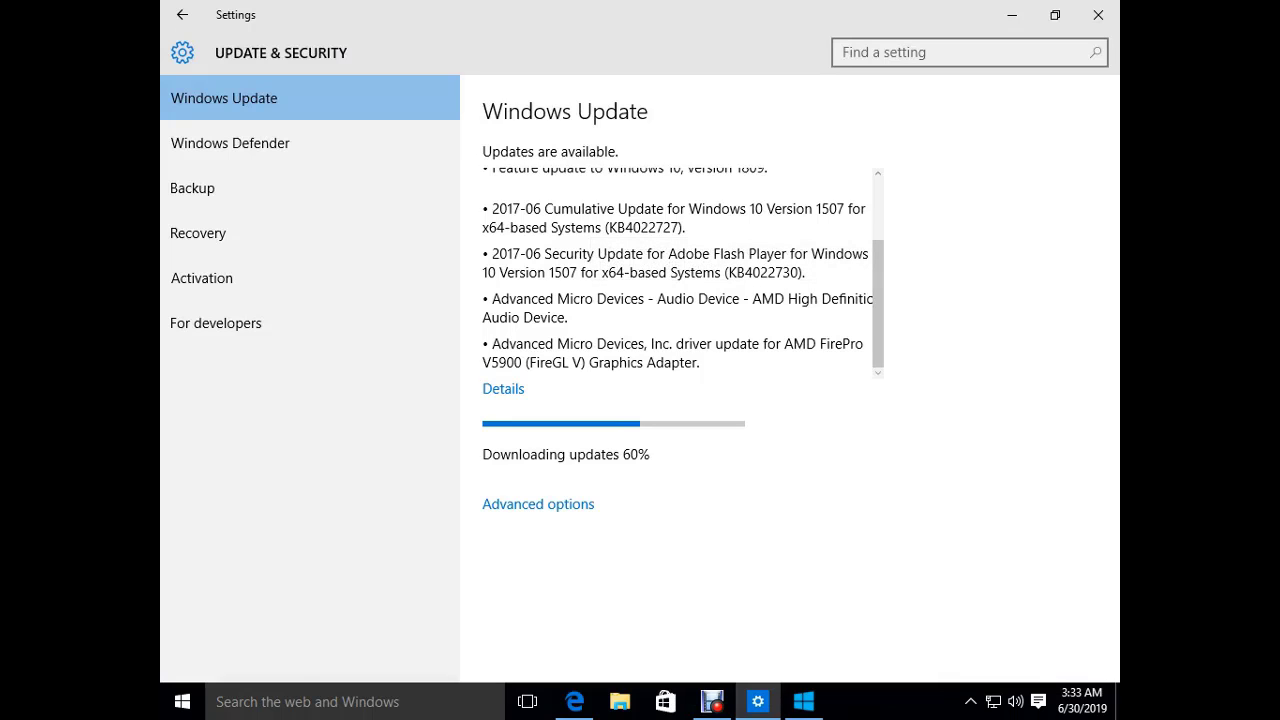
scroll(677, 273, up, 2)
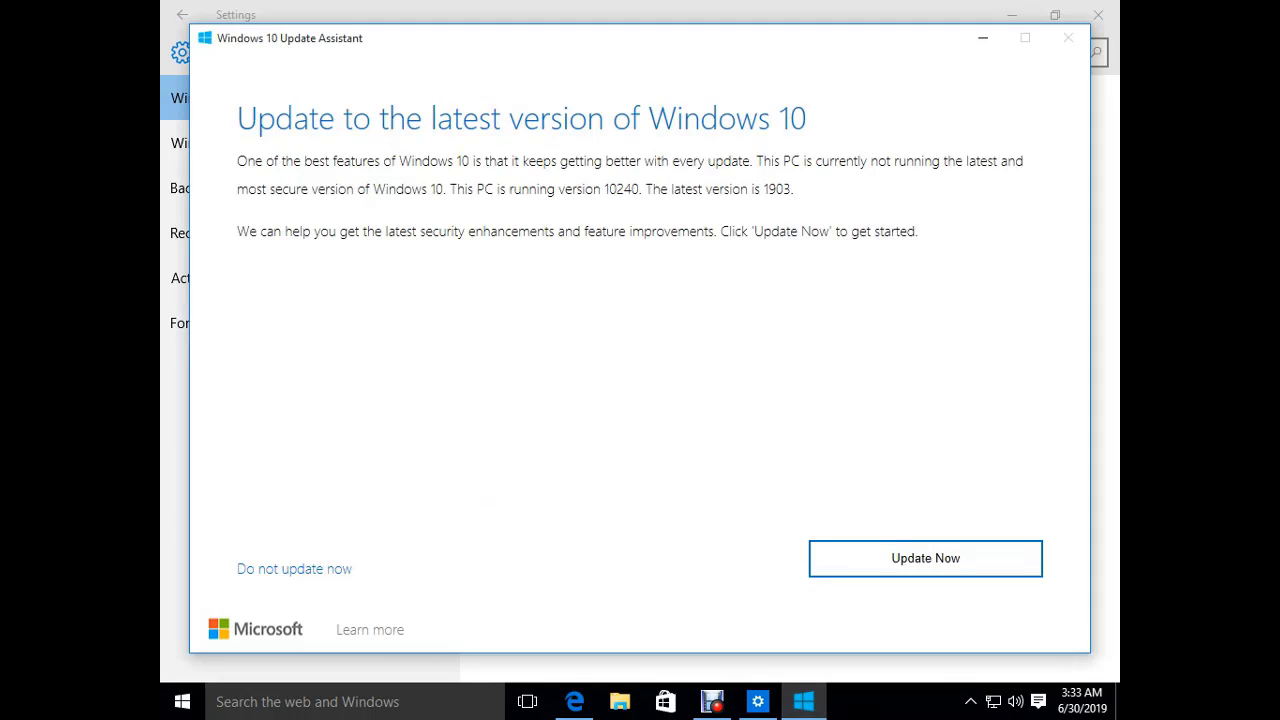
Start the update to the latest Windows 10 version in the Update Assistant, proceed past the compatibility check, and minimize the assistant
key(Return)
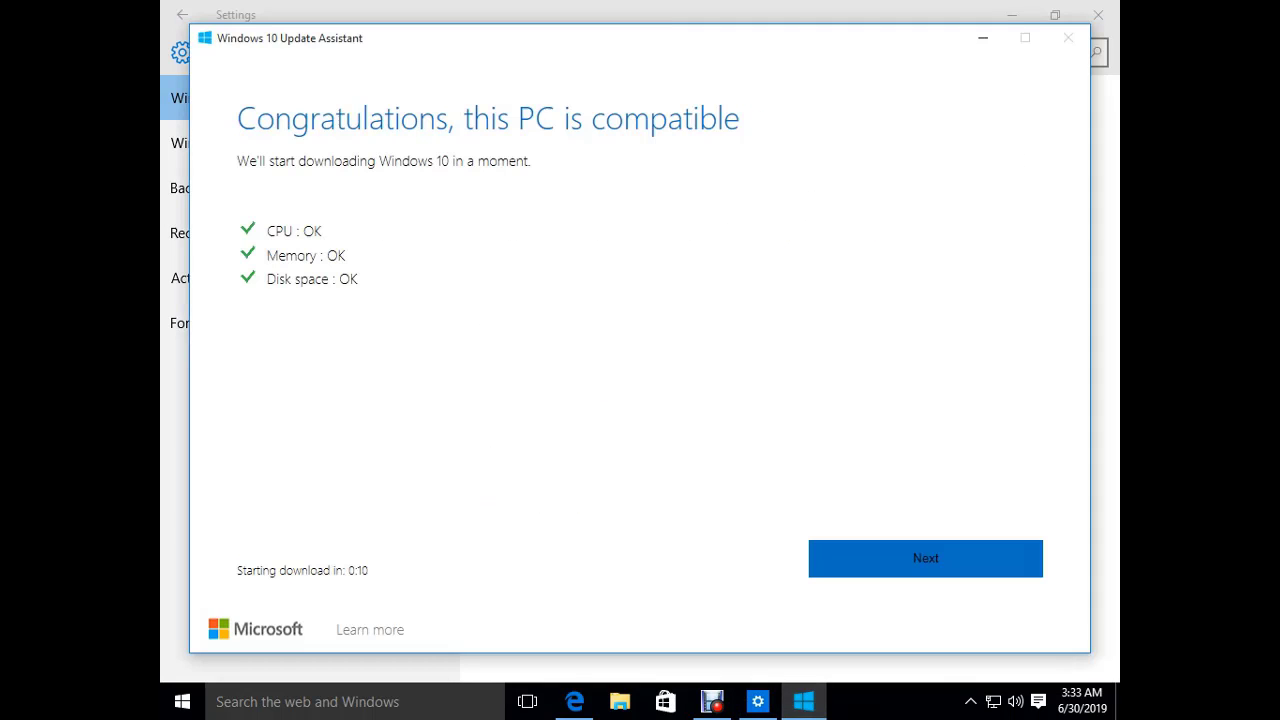
key(Return)
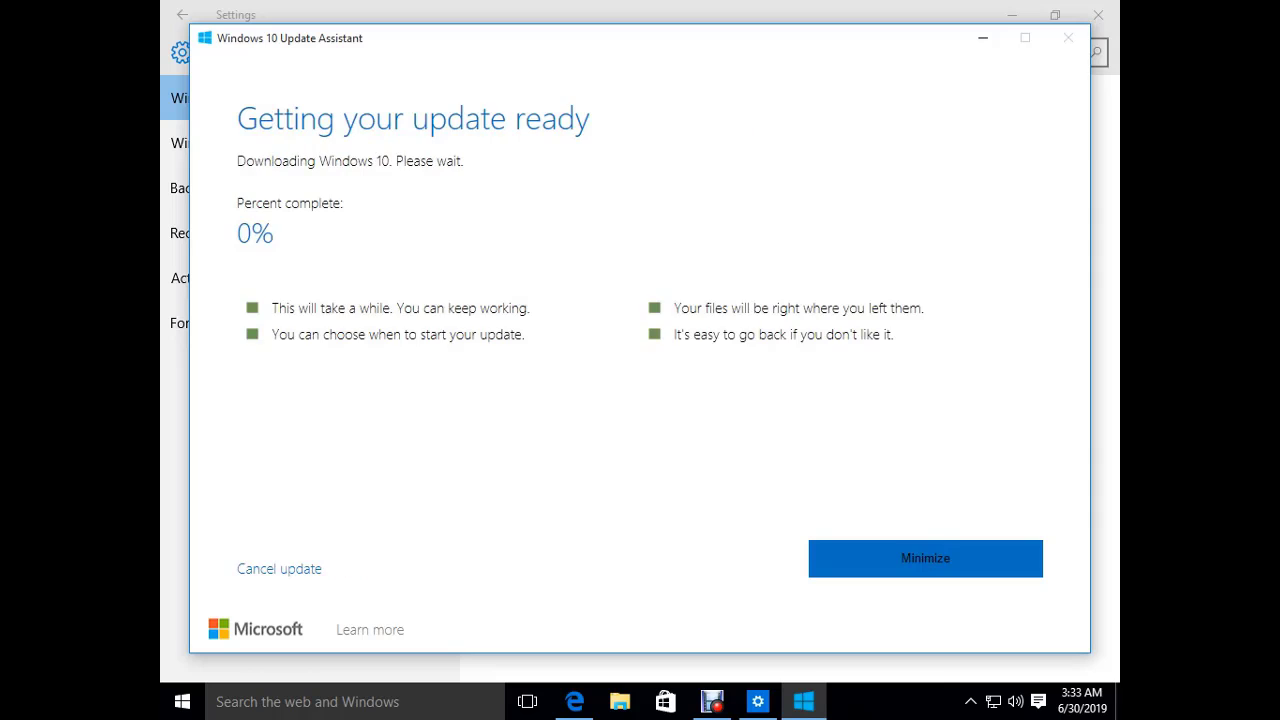
key(Return)
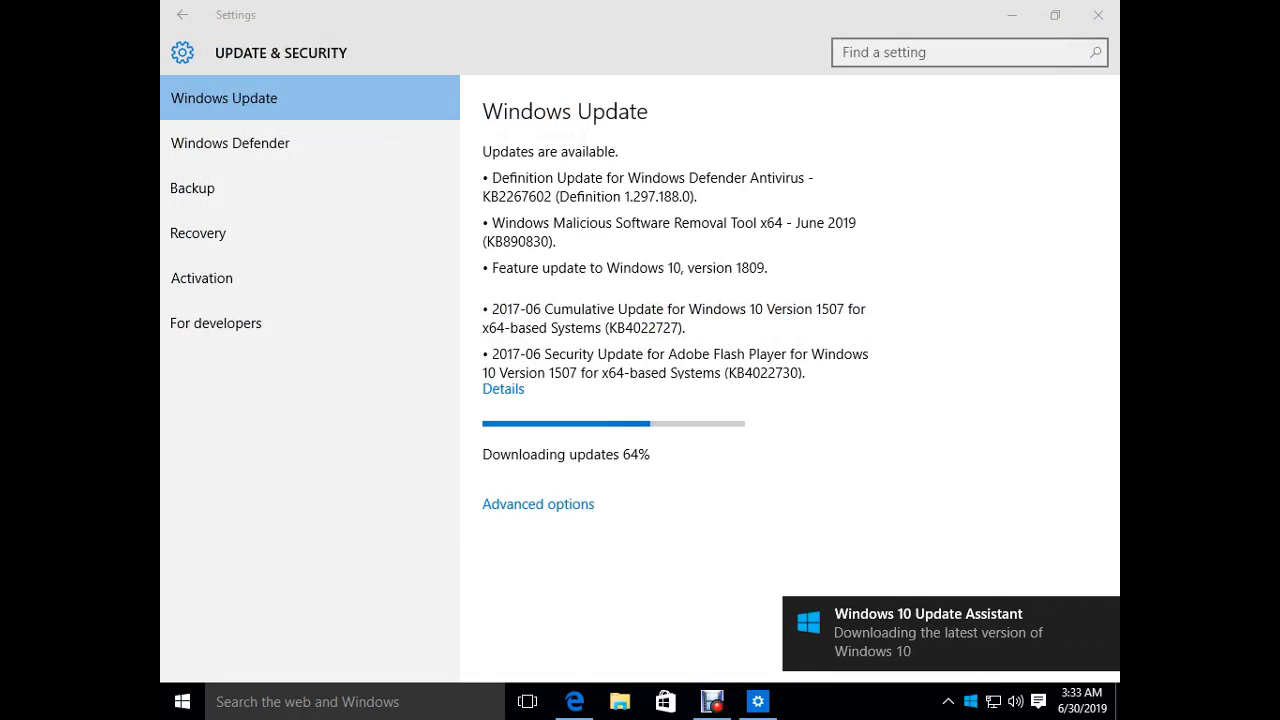